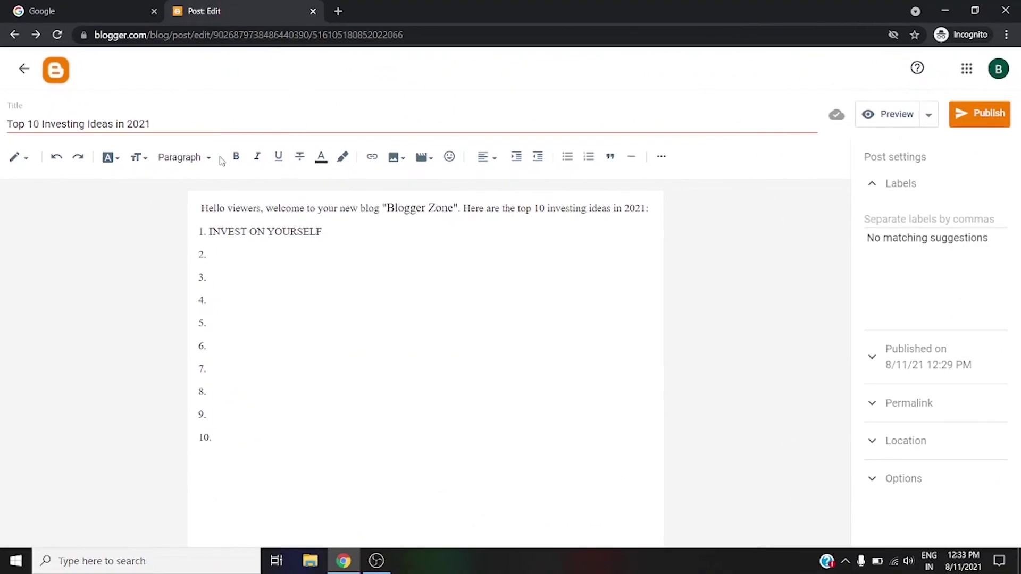
Step: Browse the paragraph style list, including Major Heading, without applying a style
{"action": "left_click", "coordinate": [197, 156]}
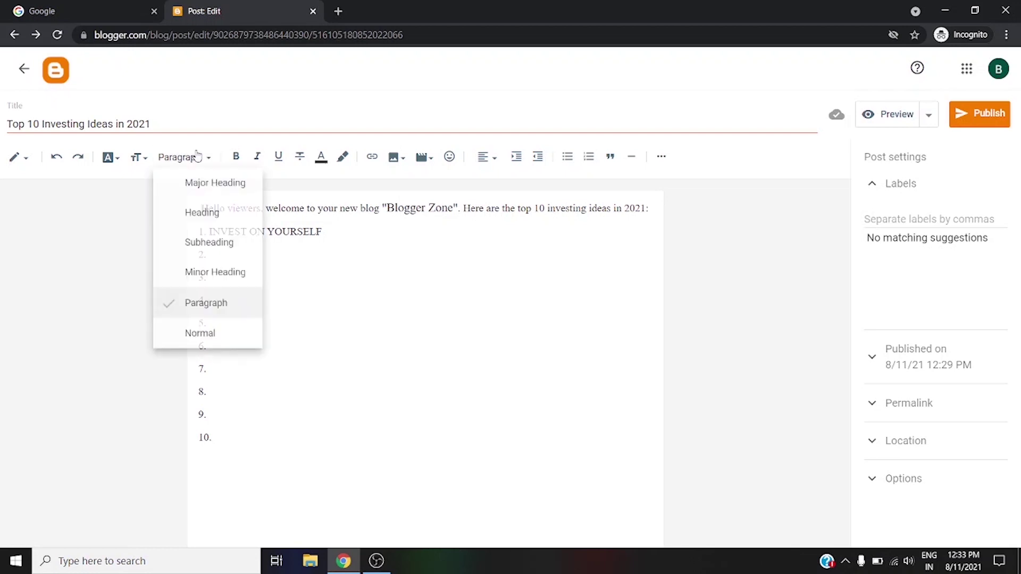
{"action": "left_click", "coordinate": [300, 238]}
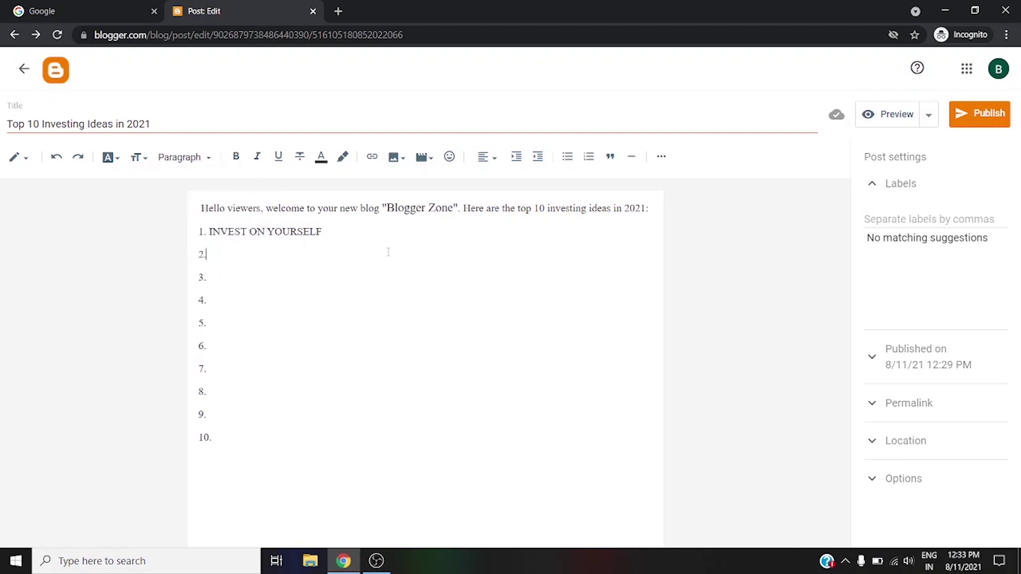
{"action": "left_click", "coordinate": [193, 158]}
{"action": "left_click", "coordinate": [201, 197]}
{"action": "left_click", "coordinate": [202, 214]}
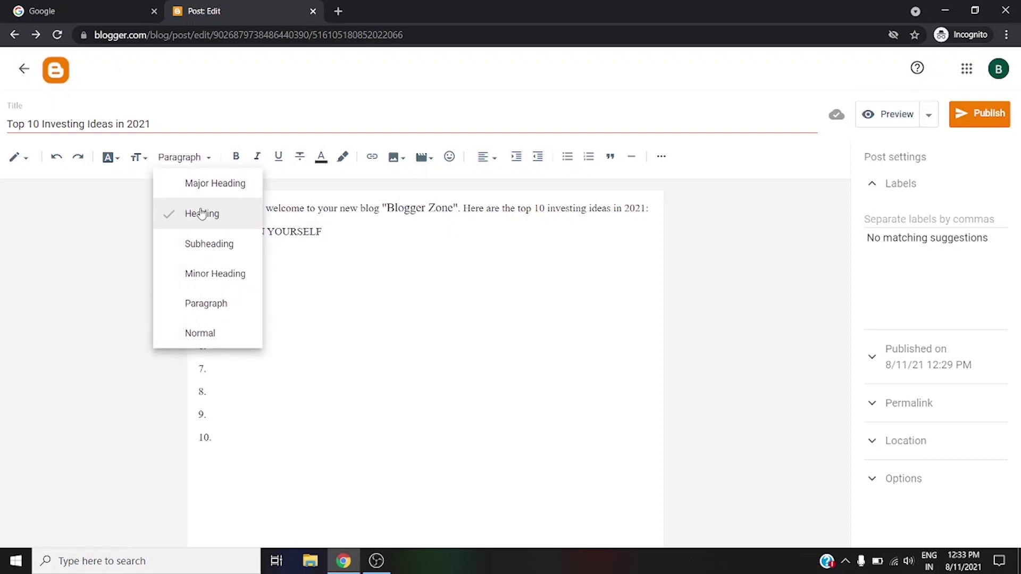
{"action": "left_click", "coordinate": [207, 243]}
{"action": "left_click", "coordinate": [212, 185]}
{"action": "left_click", "coordinate": [356, 269]}
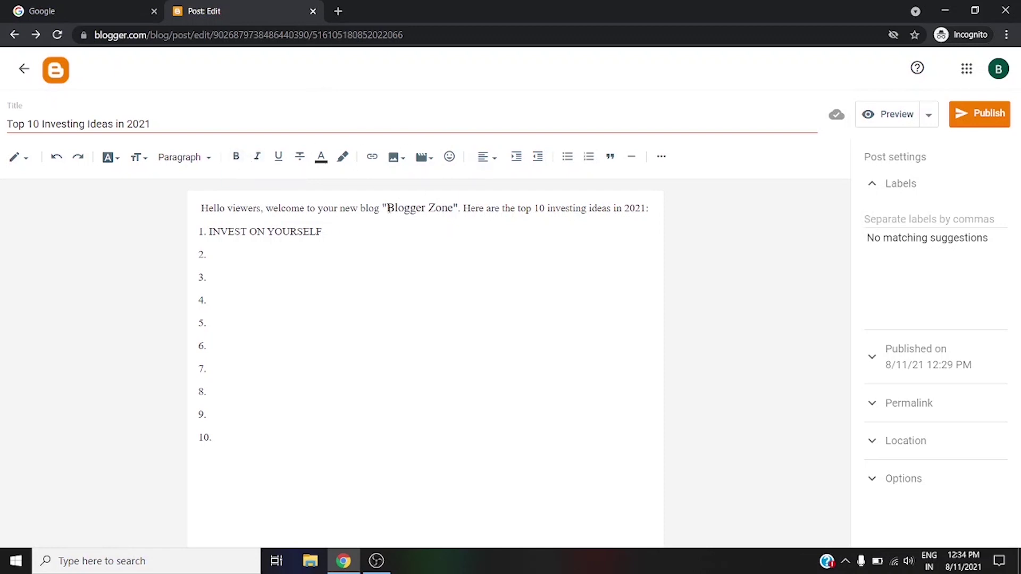
Step: Make the quoted 'Blogger Zone' bold in the intro, then select 'Hello viewers'
{"action": "left_click_drag", "start_coordinate": [380, 208], "coordinate": [460, 209]}
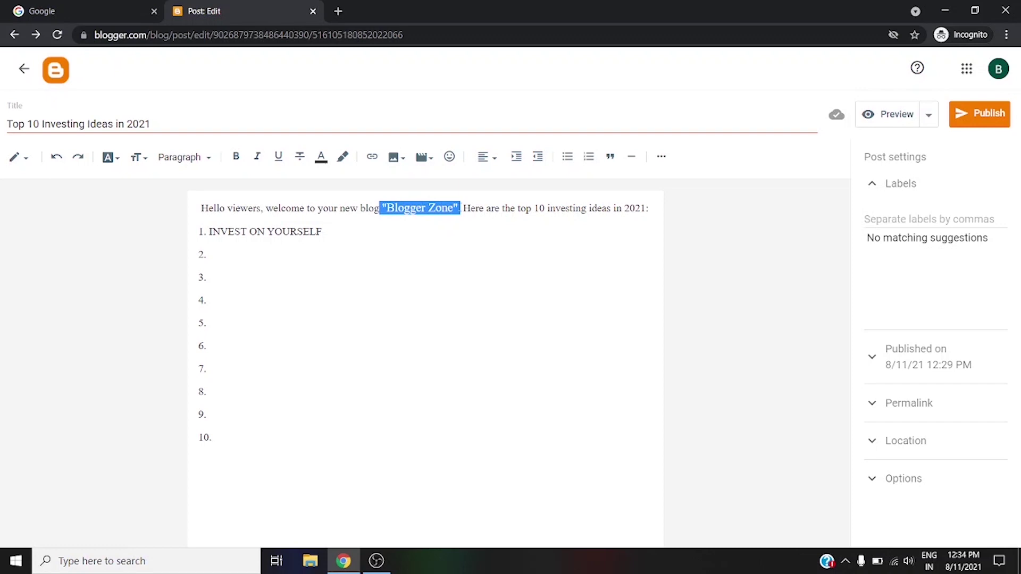
{"action": "type", "text": "b"}
{"action": "key", "text": "ctrl+z"}
{"action": "type", "text": "b"}
{"action": "key", "text": "ctrl+z"}
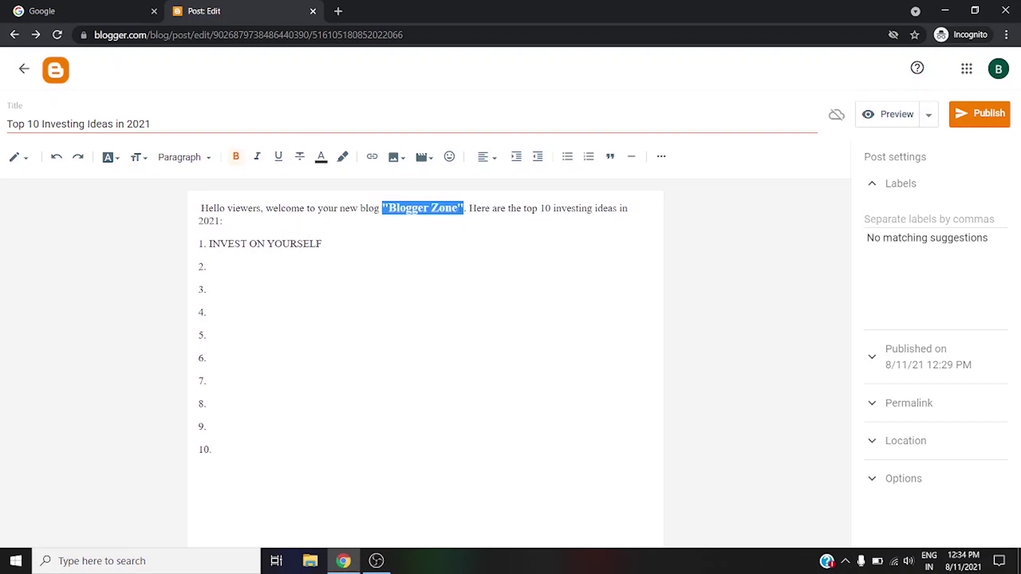
{"action": "left_click", "coordinate": [421, 232]}
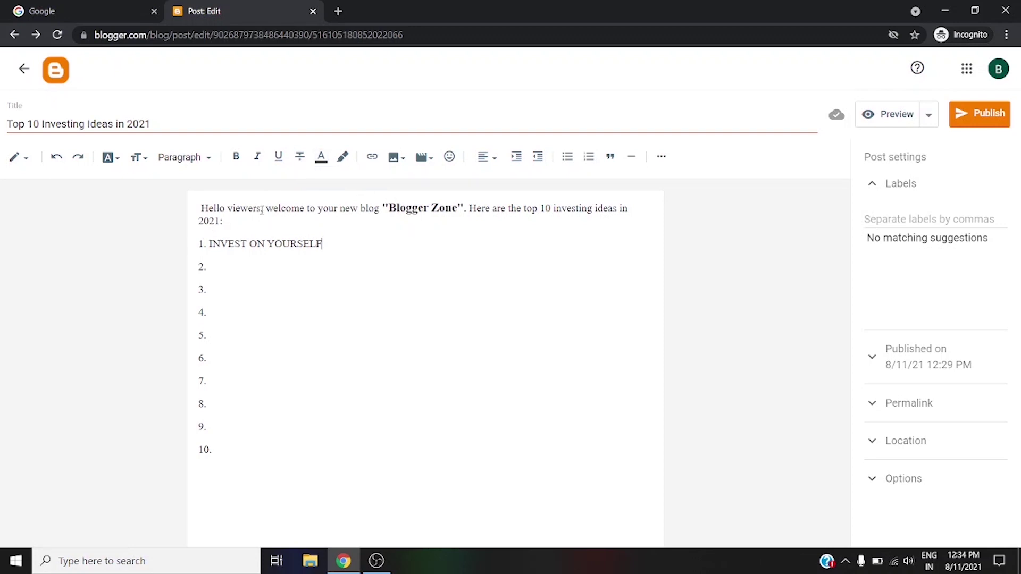
{"action": "left_click_drag", "start_coordinate": [261, 209], "coordinate": [180, 210]}
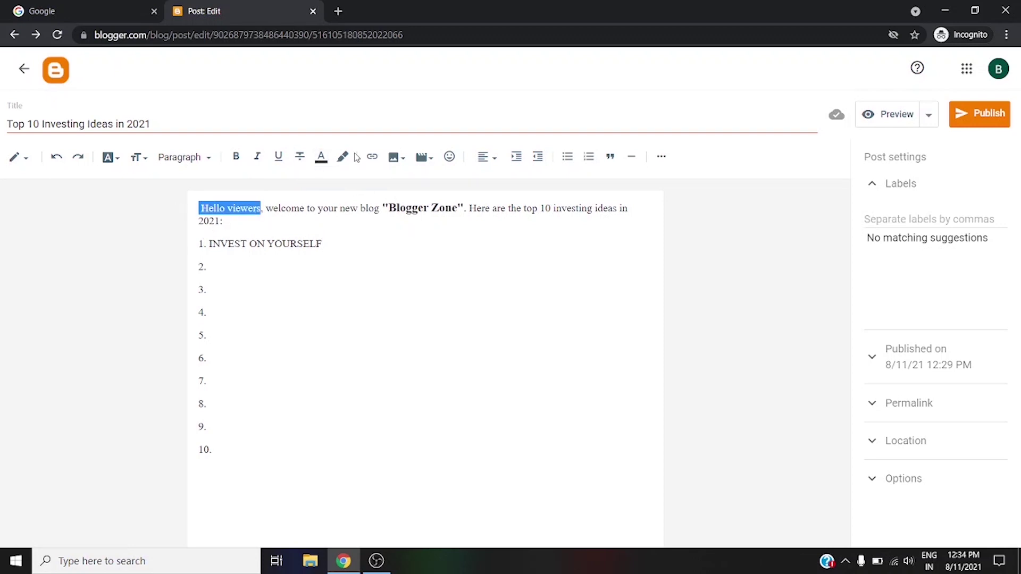
{"action": "left_click", "coordinate": [320, 157]}
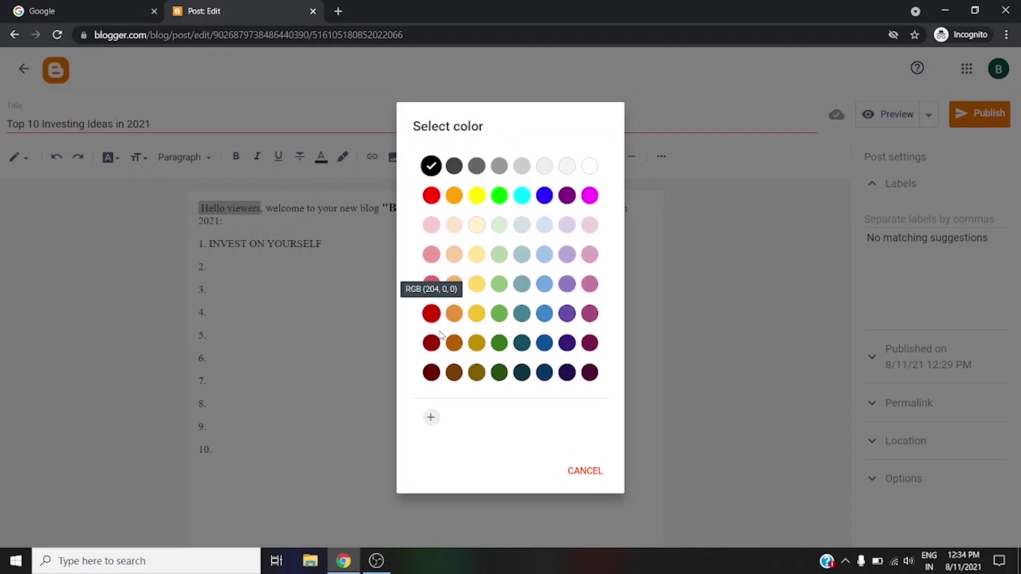
{"action": "left_click", "coordinate": [522, 196]}
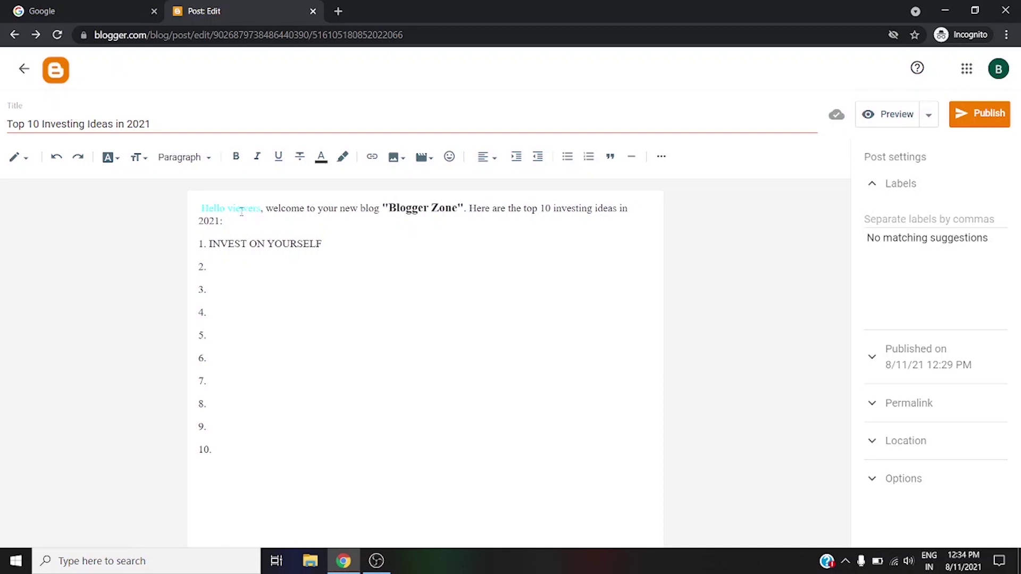
{"action": "key", "text": "ctrl+z"}
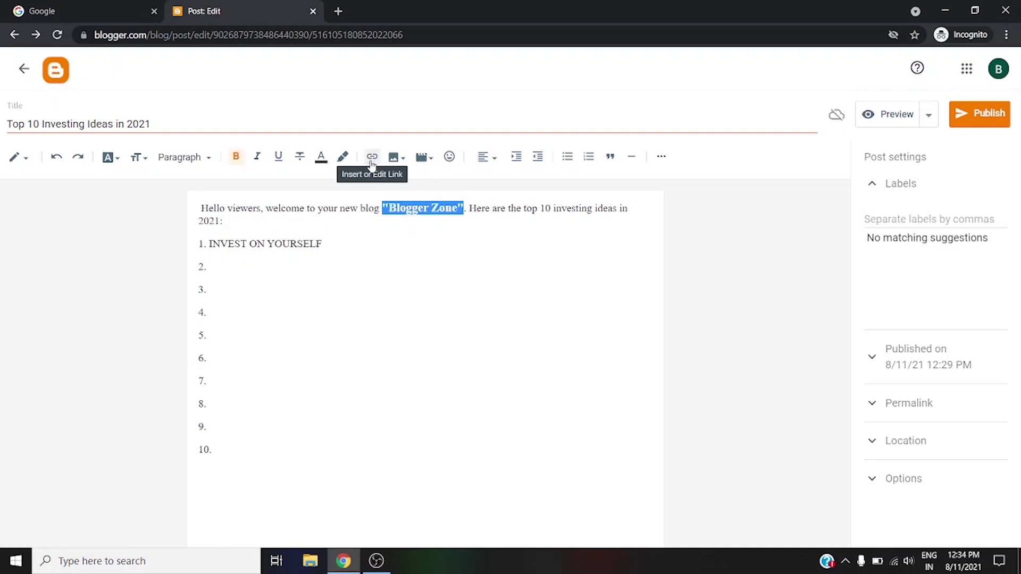
{"action": "left_click", "coordinate": [347, 159]}
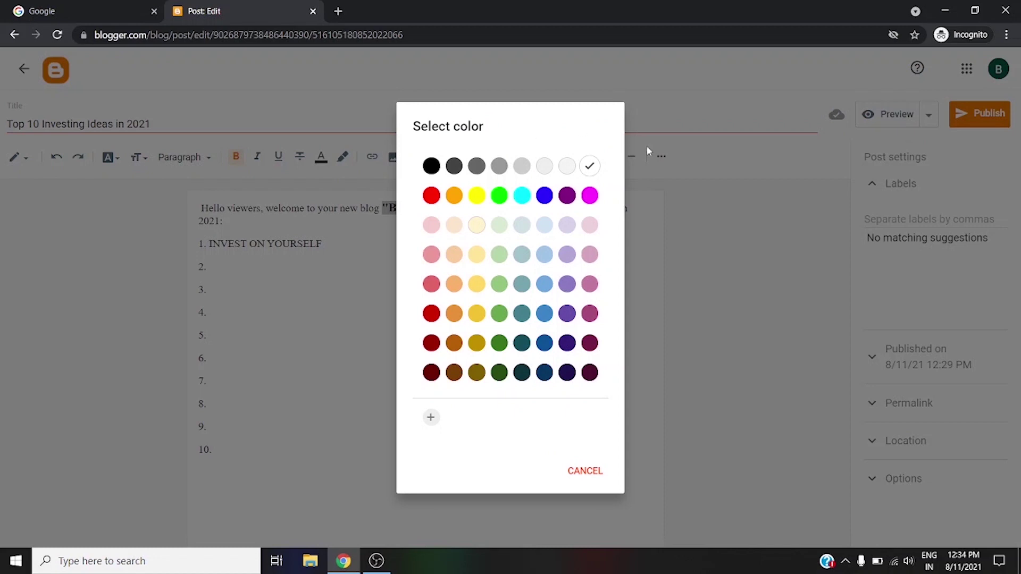
{"action": "left_click", "coordinate": [678, 236]}
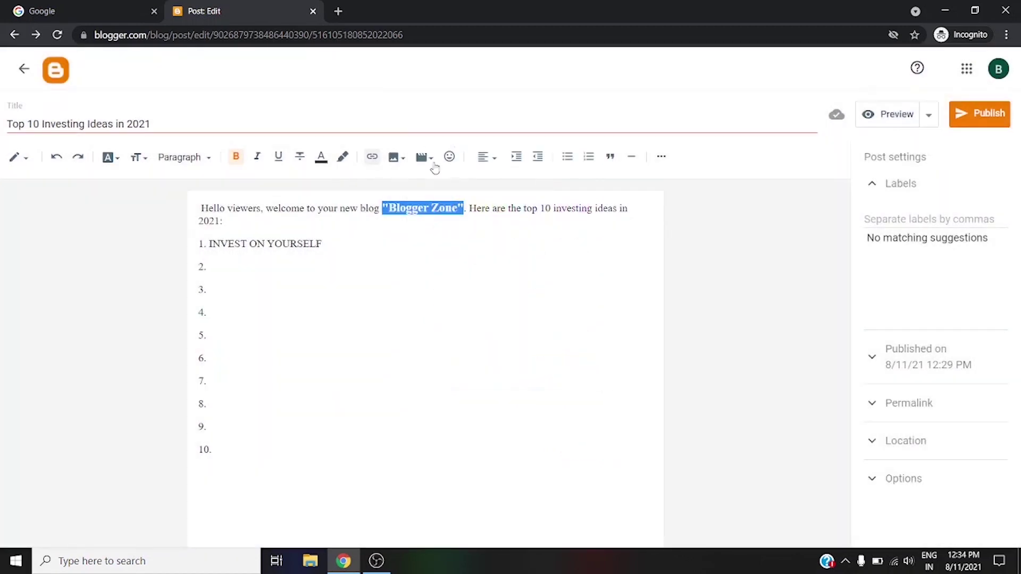
{"action": "left_click", "coordinate": [464, 357]}
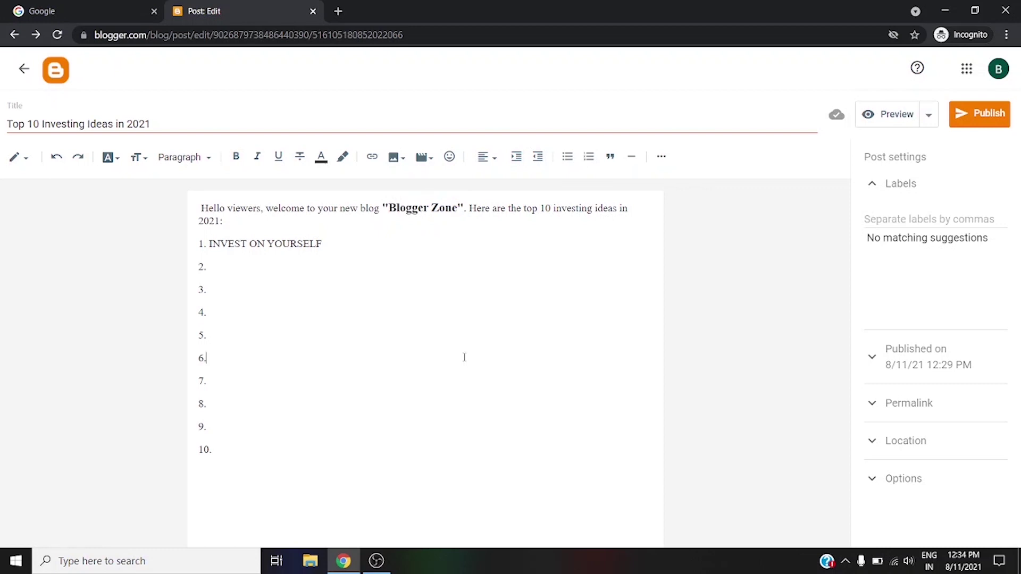
Step: Insert blank lines after '1. INVEST ON YOURSELF' to leave space for an image
{"action": "left_click", "coordinate": [376, 561]}
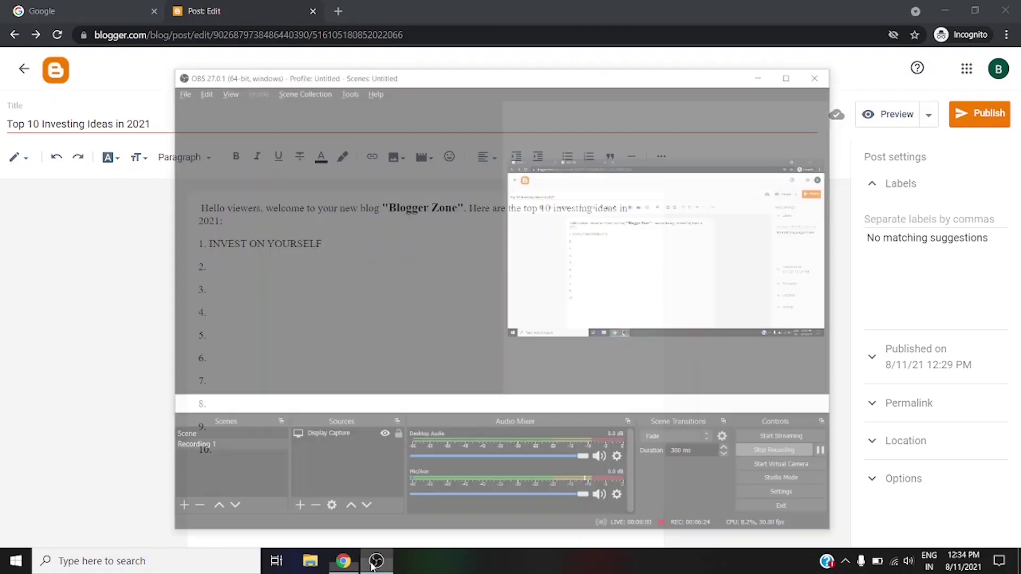
{"action": "left_click", "coordinate": [352, 566]}
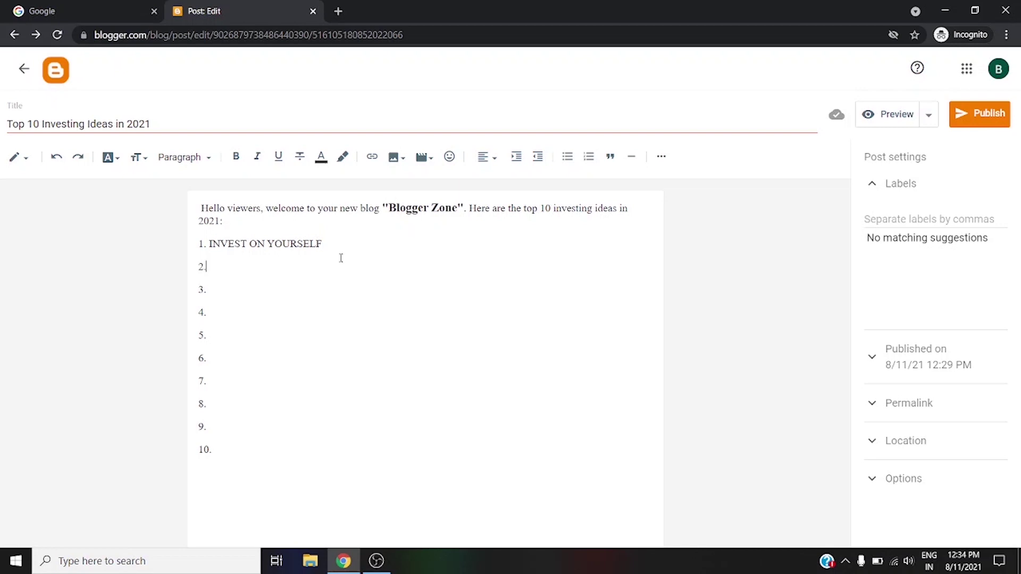
{"action": "left_click", "coordinate": [294, 266]}
{"action": "left_click", "coordinate": [361, 249]}
{"action": "key", "text": "Return"}
{"action": "key", "text": "Return"}
{"action": "left_click", "coordinate": [394, 159]}
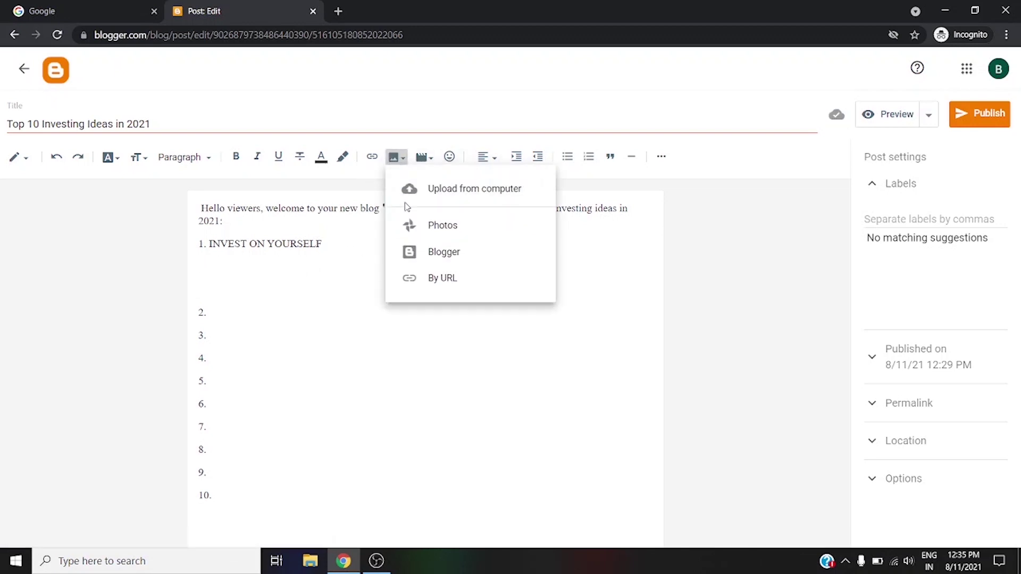
{"action": "left_click", "coordinate": [259, 263]}
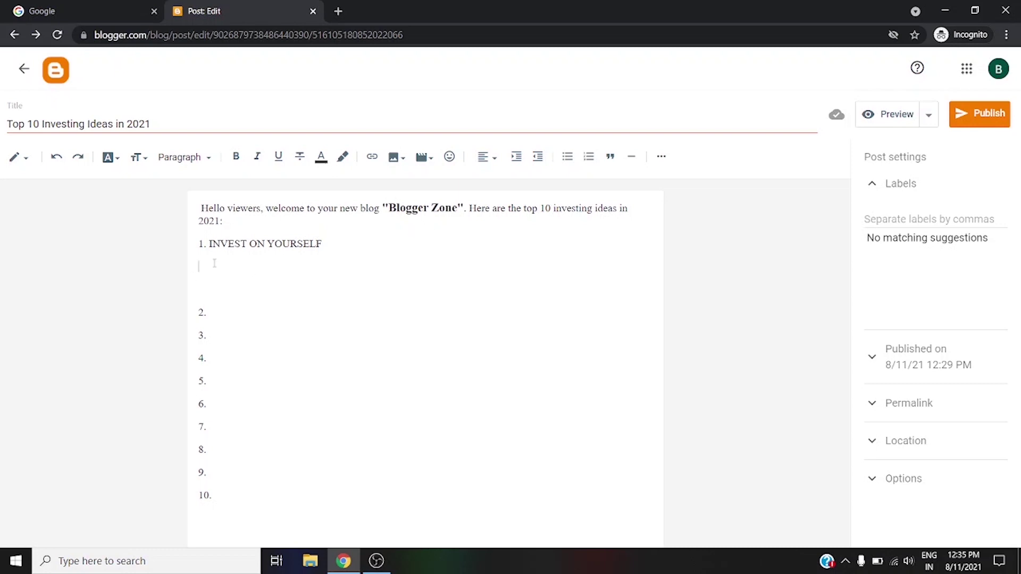
{"action": "left_click", "coordinate": [435, 159]}
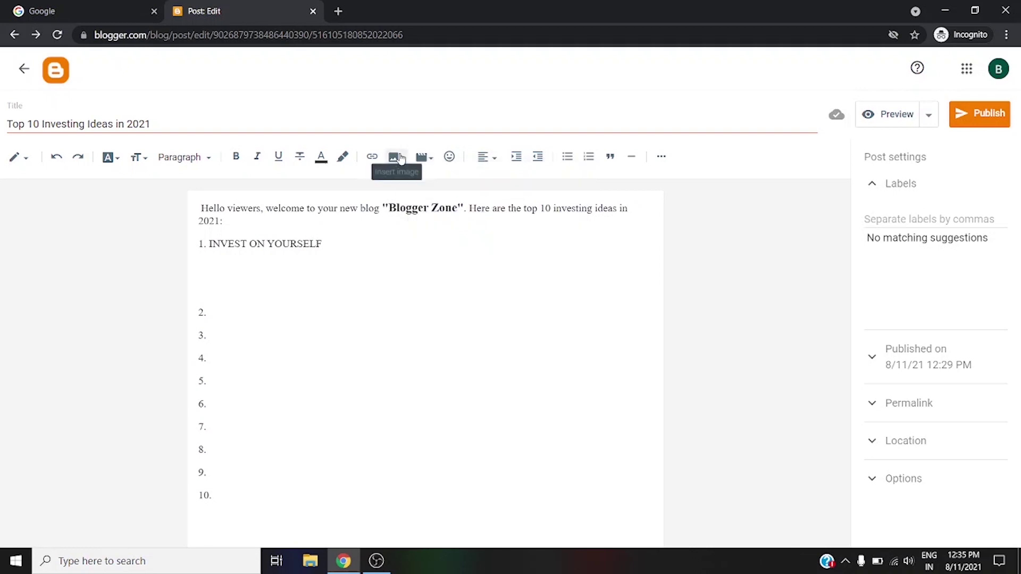
Step: Upload money-2696228_340 from the Desktop and insert it under 'INVEST ON YOURSELF'
{"action": "left_click", "coordinate": [400, 159]}
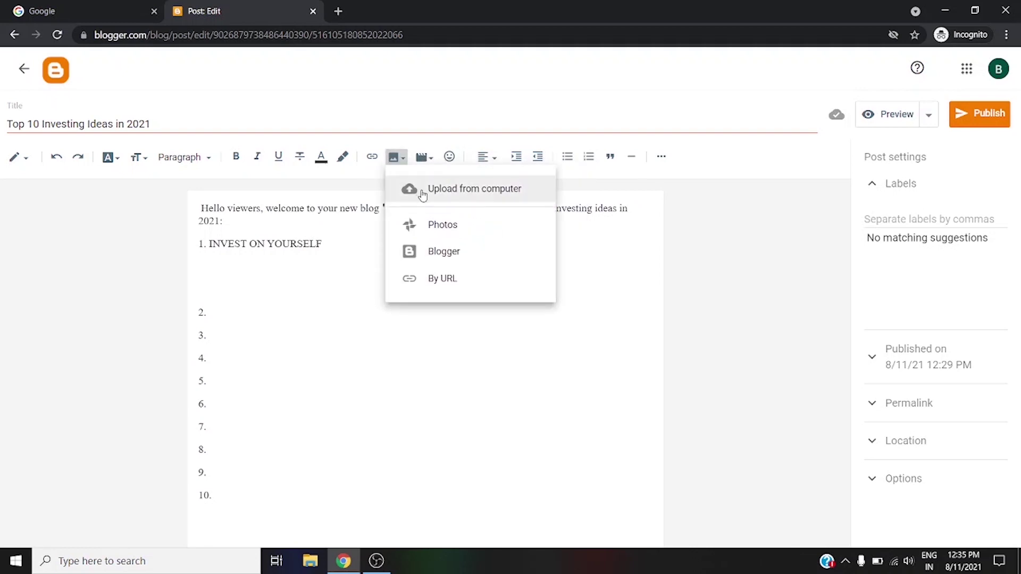
{"action": "left_click", "coordinate": [423, 193]}
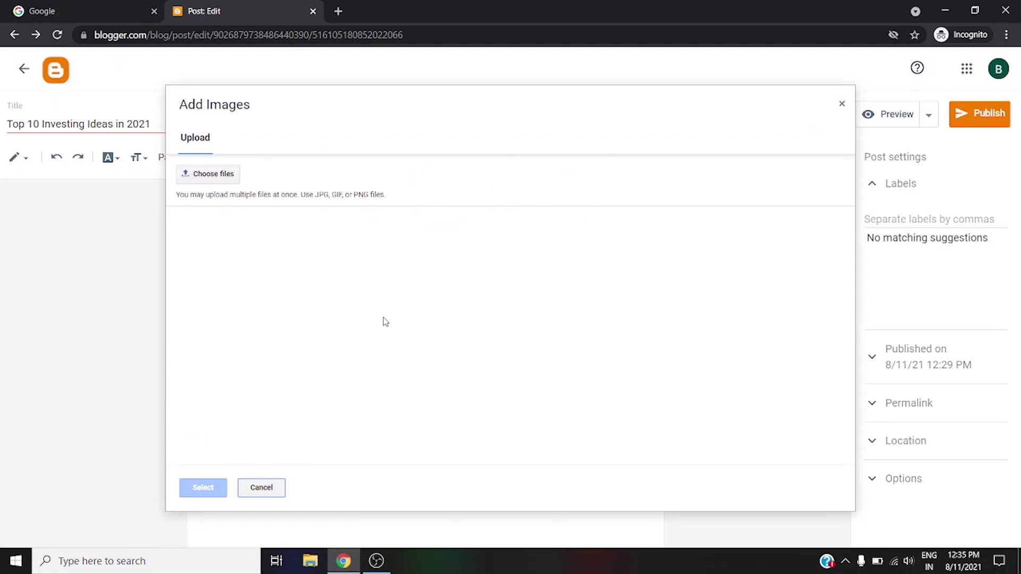
{"action": "left_click", "coordinate": [219, 174]}
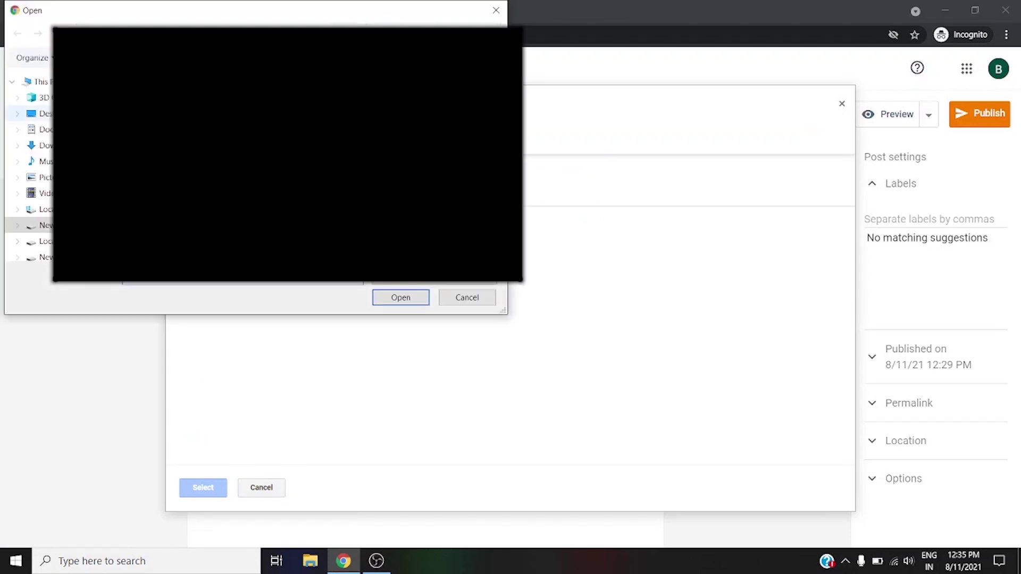
{"action": "left_click", "coordinate": [45, 114]}
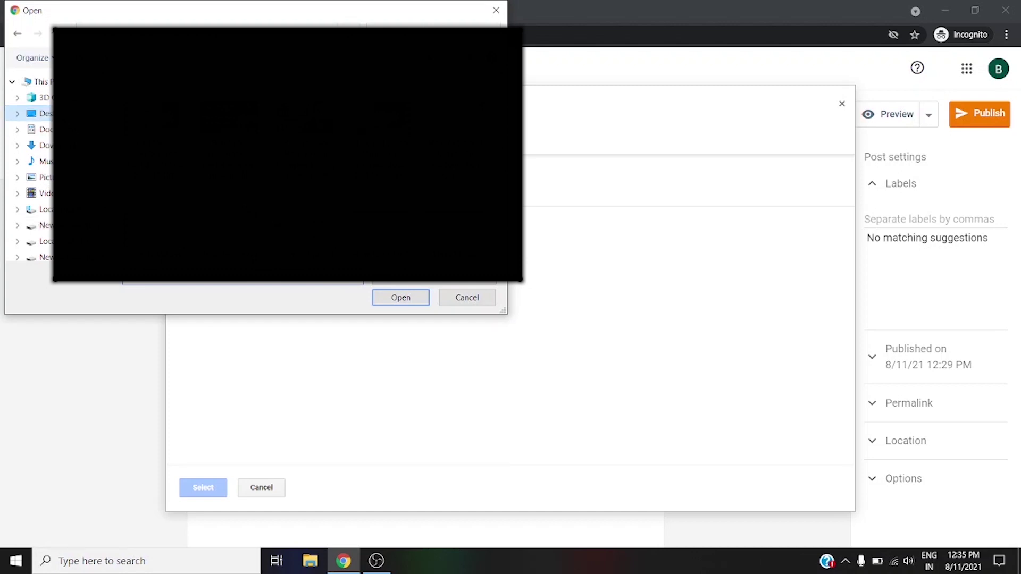
{"action": "key", "text": "Tab"}
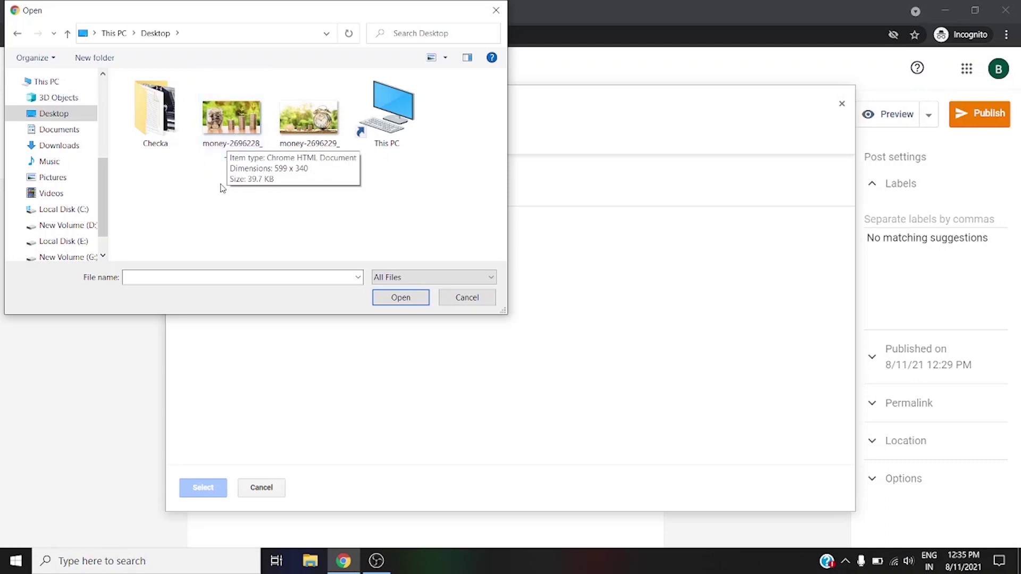
{"action": "double_click", "coordinate": [238, 125]}
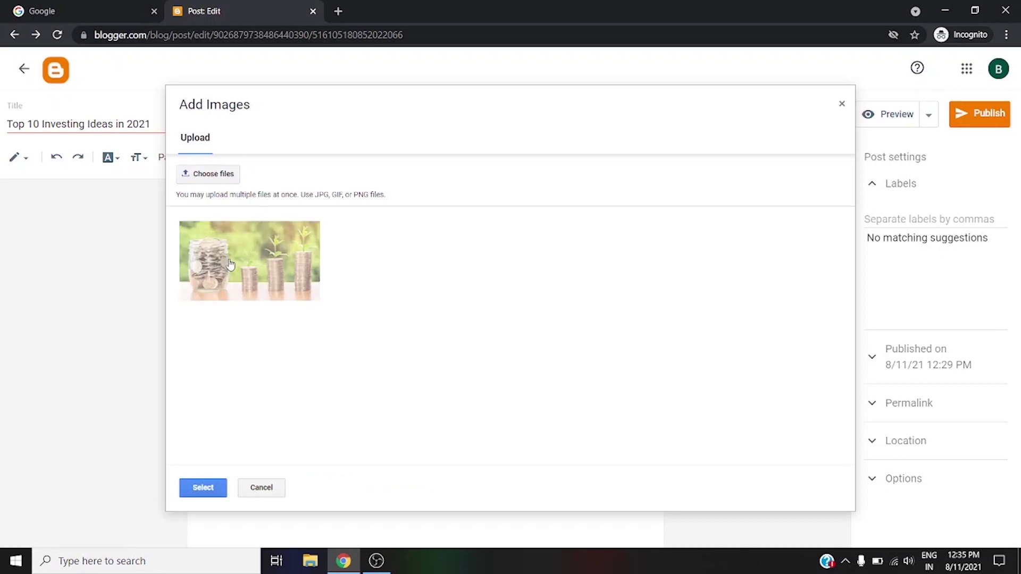
{"action": "left_click", "coordinate": [203, 487]}
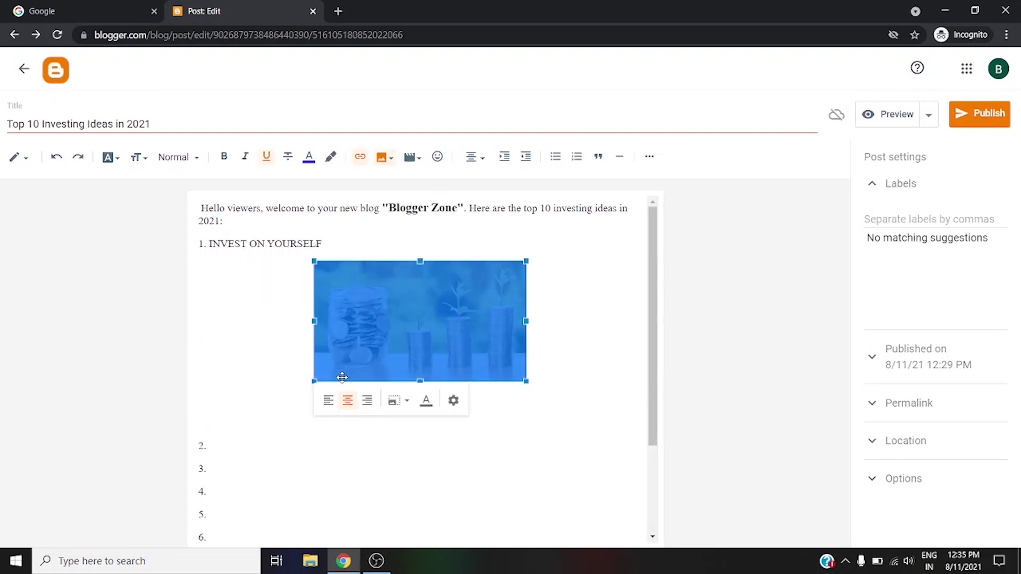
Step: Resize the coin jar photo to Large, then to Original size
{"action": "left_click", "coordinate": [383, 466]}
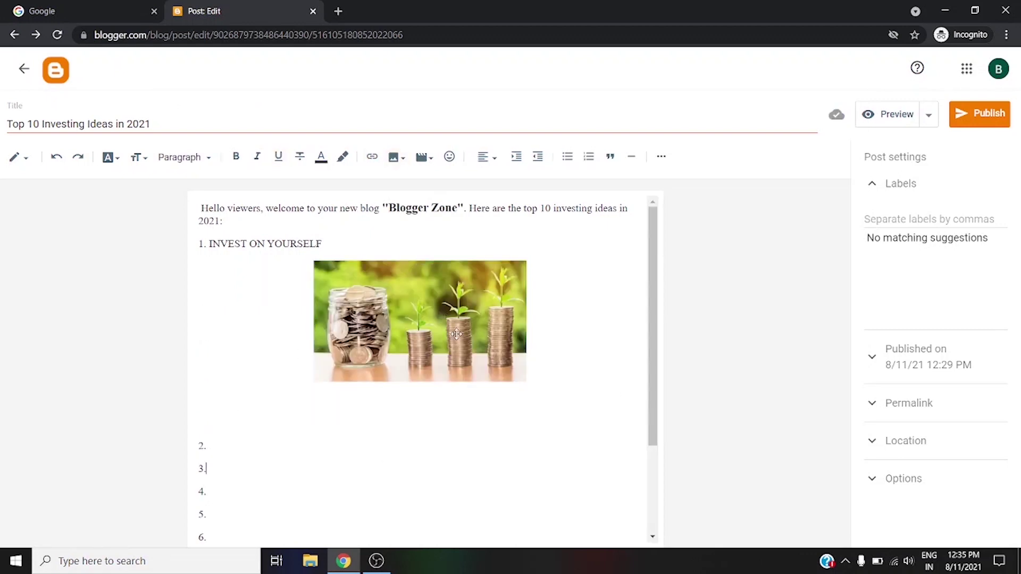
{"action": "left_click", "coordinate": [456, 334]}
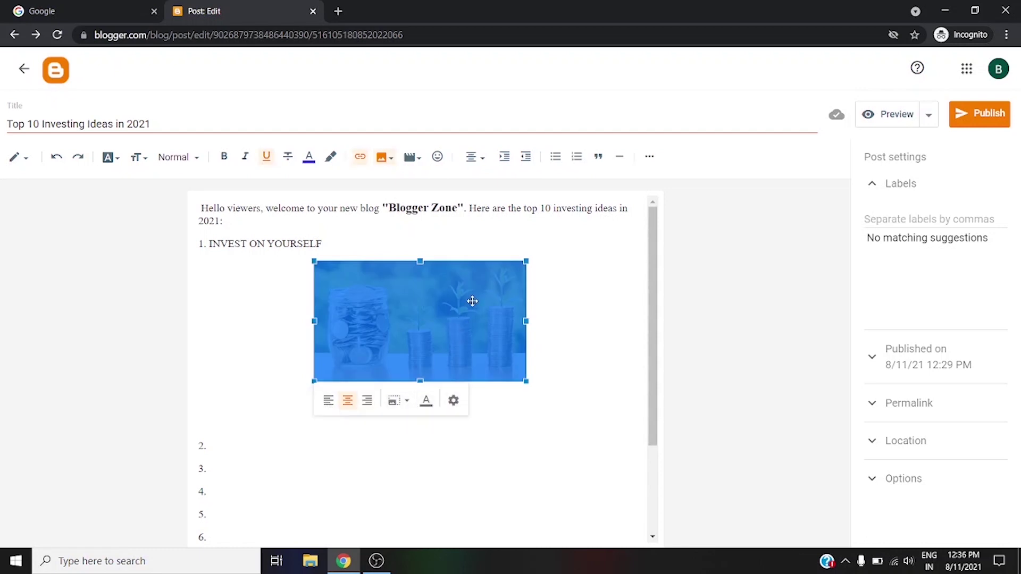
{"action": "left_click", "coordinate": [407, 402]}
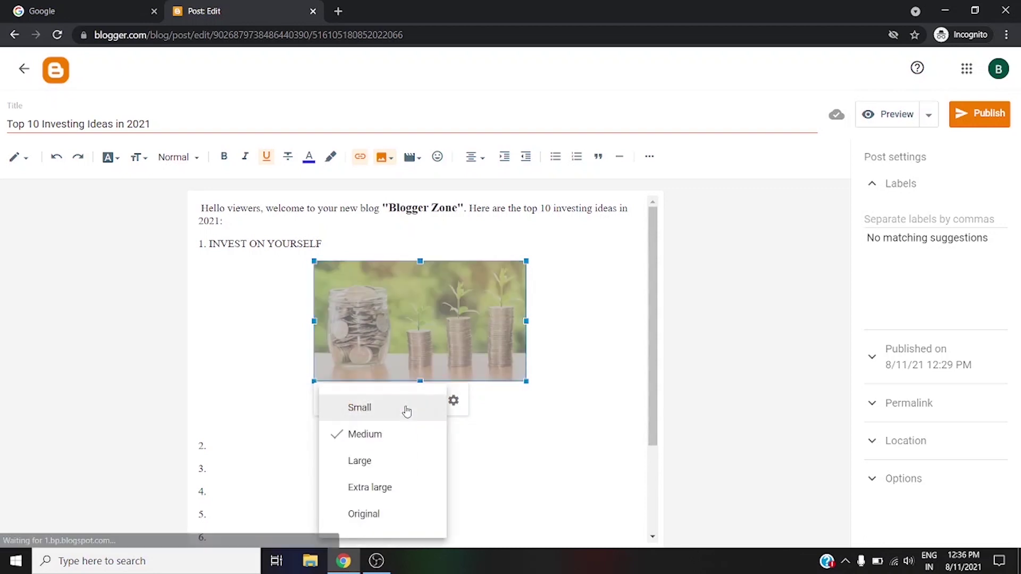
{"action": "left_click", "coordinate": [384, 461]}
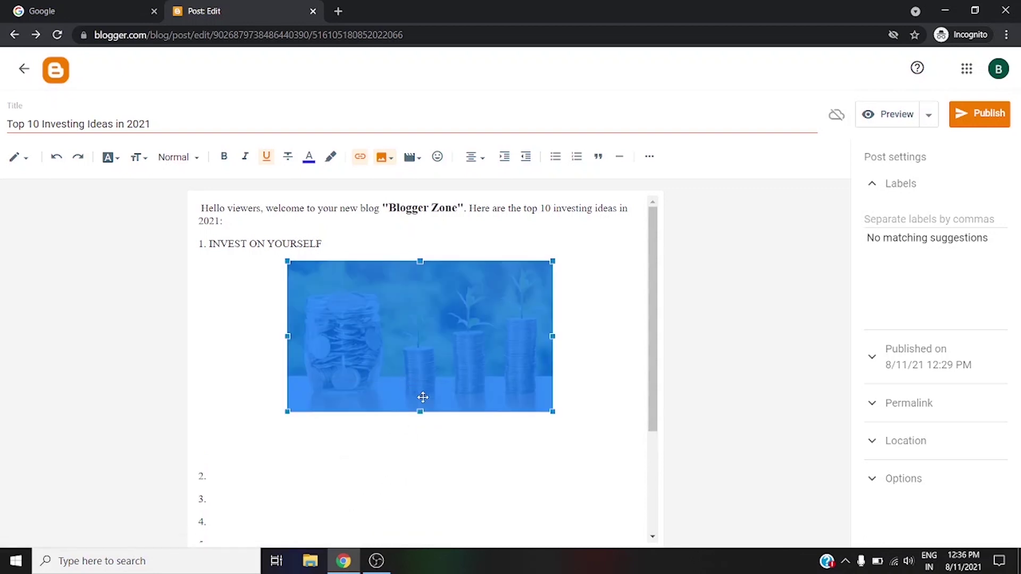
{"action": "left_click", "coordinate": [382, 434]}
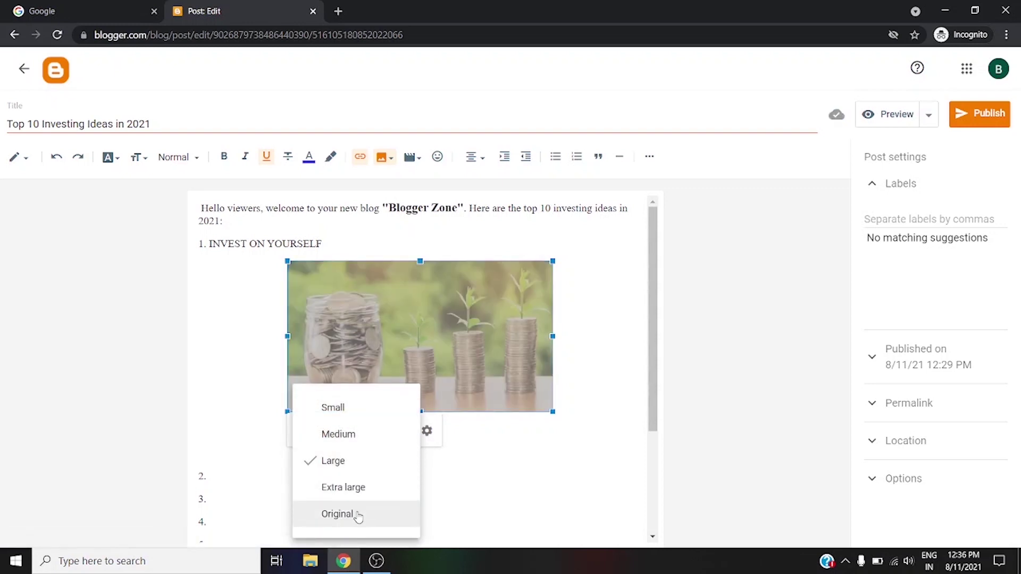
{"action": "left_click", "coordinate": [353, 514]}
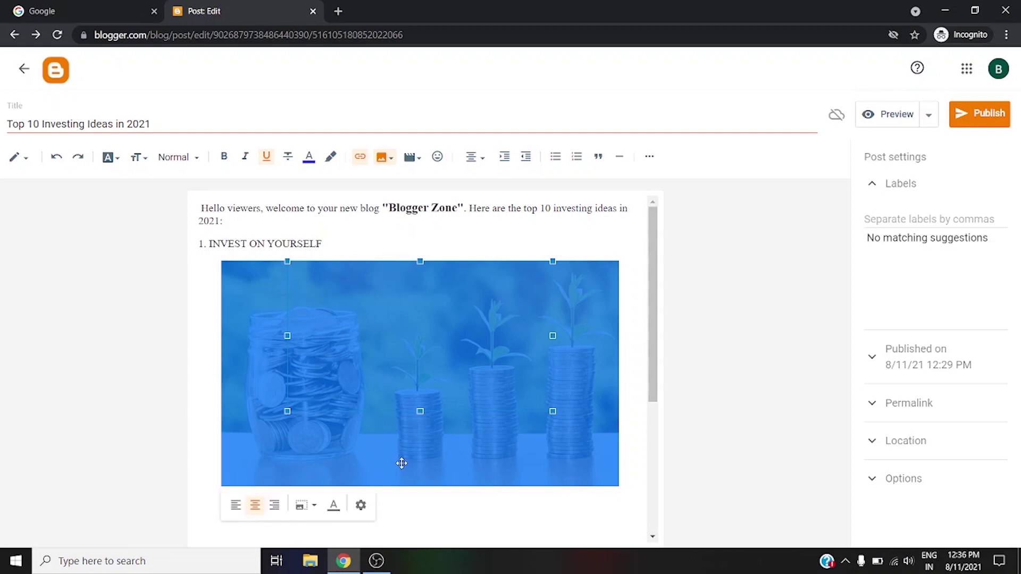
{"action": "left_click_drag", "start_coordinate": [653, 353], "coordinate": [653, 370]}
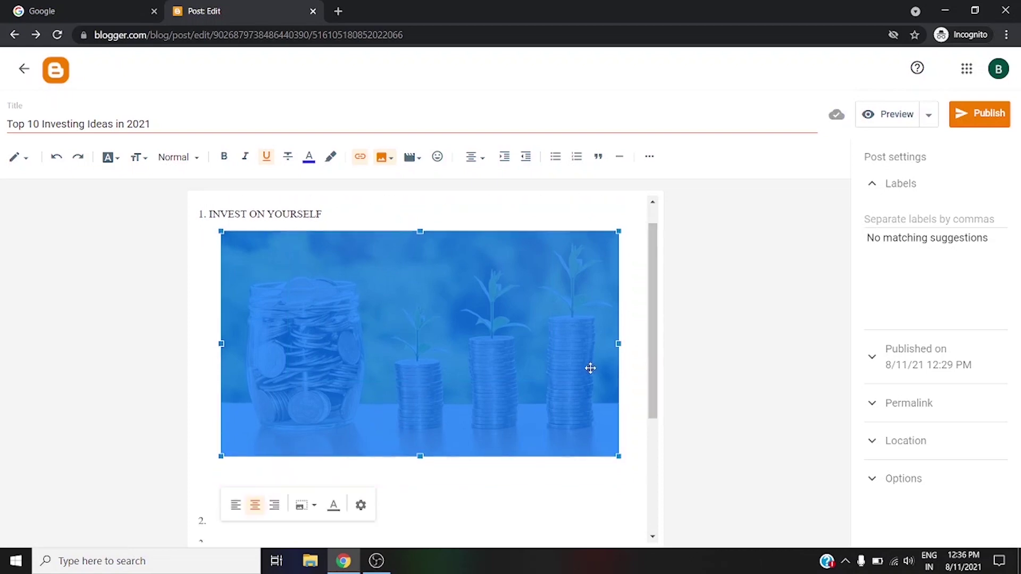
{"action": "left_click", "coordinate": [637, 379]}
{"action": "mouse_move", "coordinate": [649, 257]}
{"action": "left_mouse_down"}
{"action": "mouse_move", "coordinate": [649, 276]}
{"action": "mouse_move", "coordinate": [649, 240]}
{"action": "left_mouse_up"}
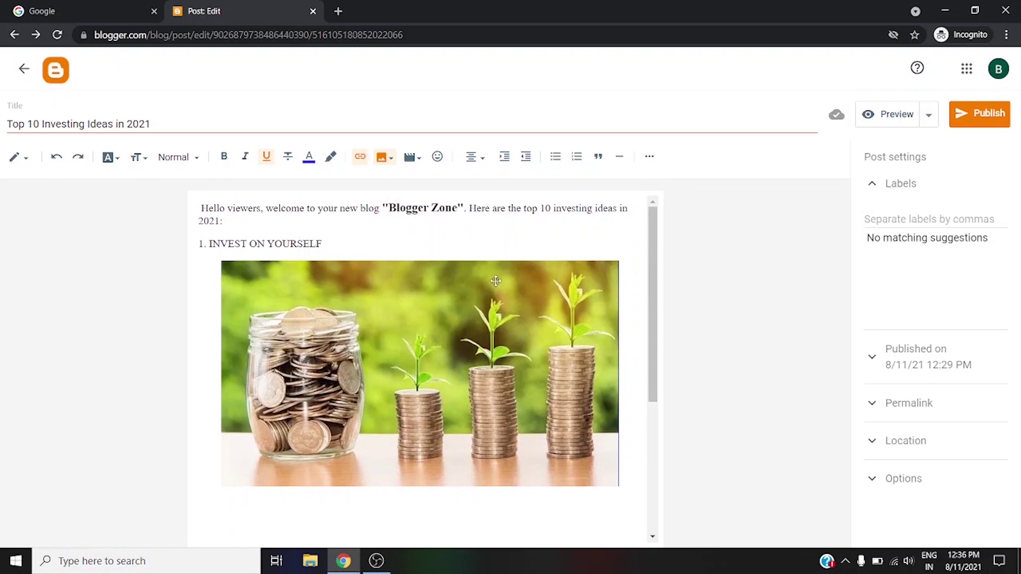
{"action": "left_click", "coordinate": [478, 292]}
{"action": "left_click", "coordinate": [478, 292]}
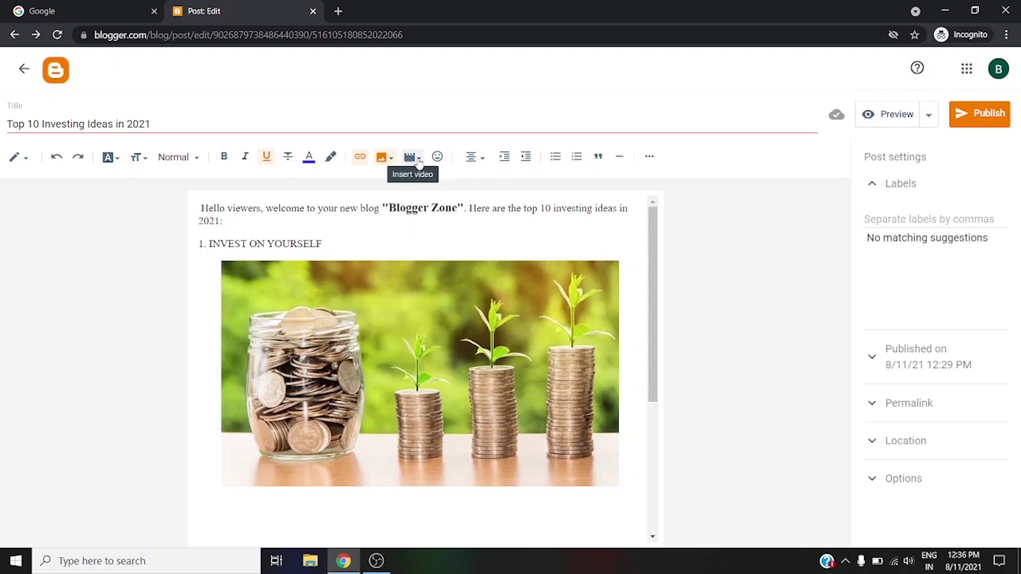
Step: Highlight the words 'Blogger Zone' in the intro's first line
{"action": "left_click", "coordinate": [418, 163]}
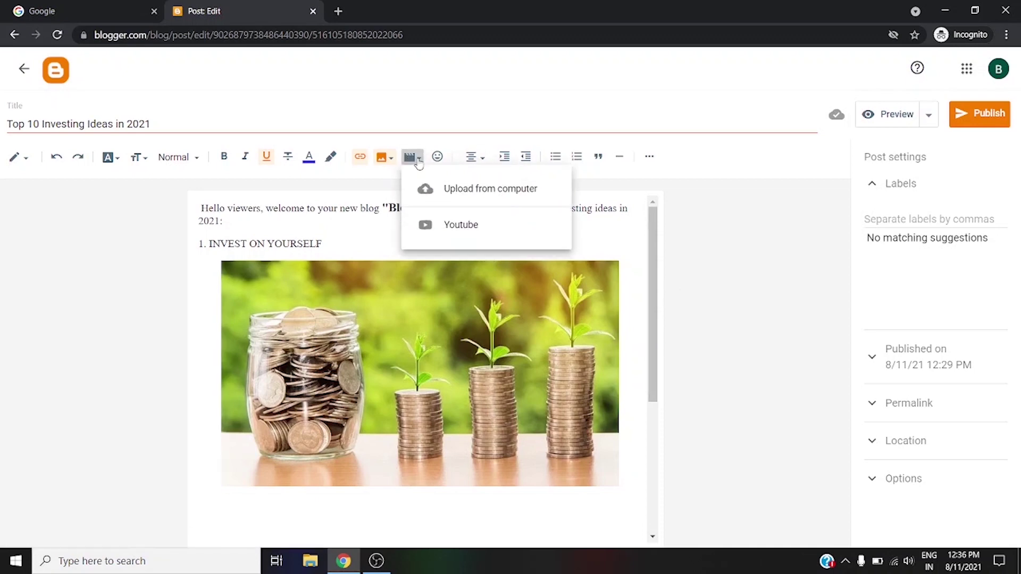
{"action": "left_click", "coordinate": [411, 154]}
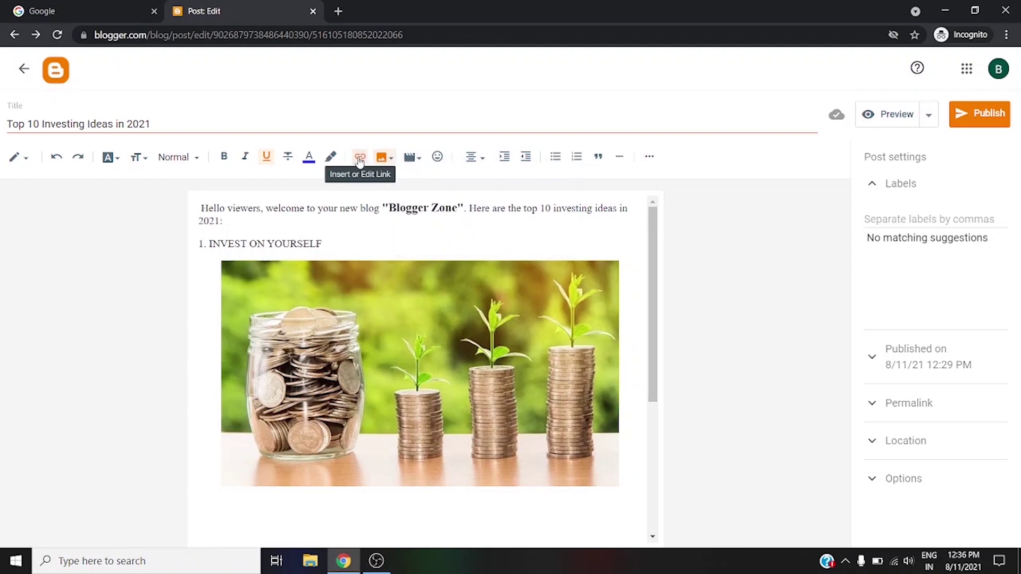
{"action": "left_click_drag", "start_coordinate": [388, 208], "coordinate": [458, 208]}
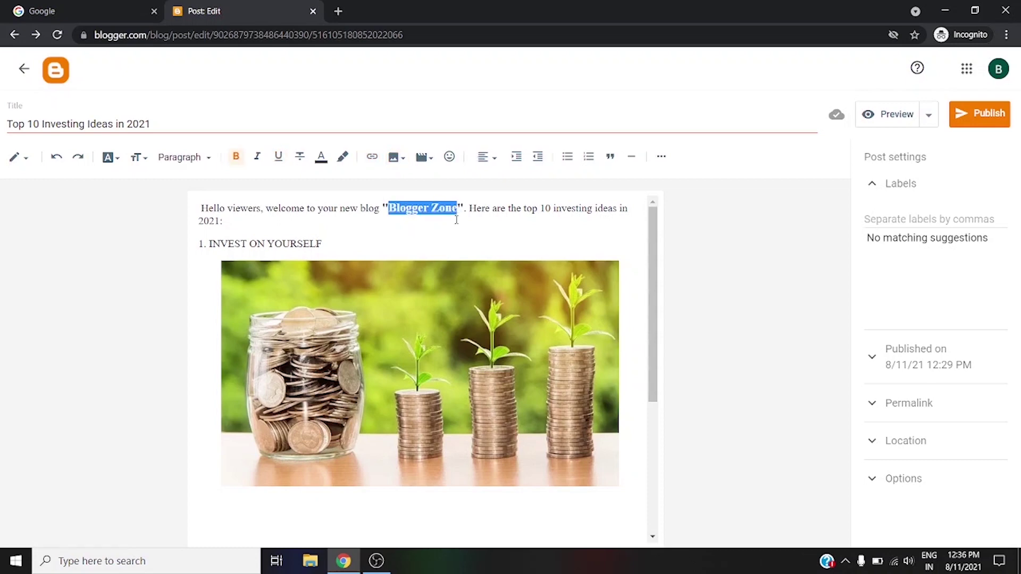
{"action": "left_click", "coordinate": [428, 216]}
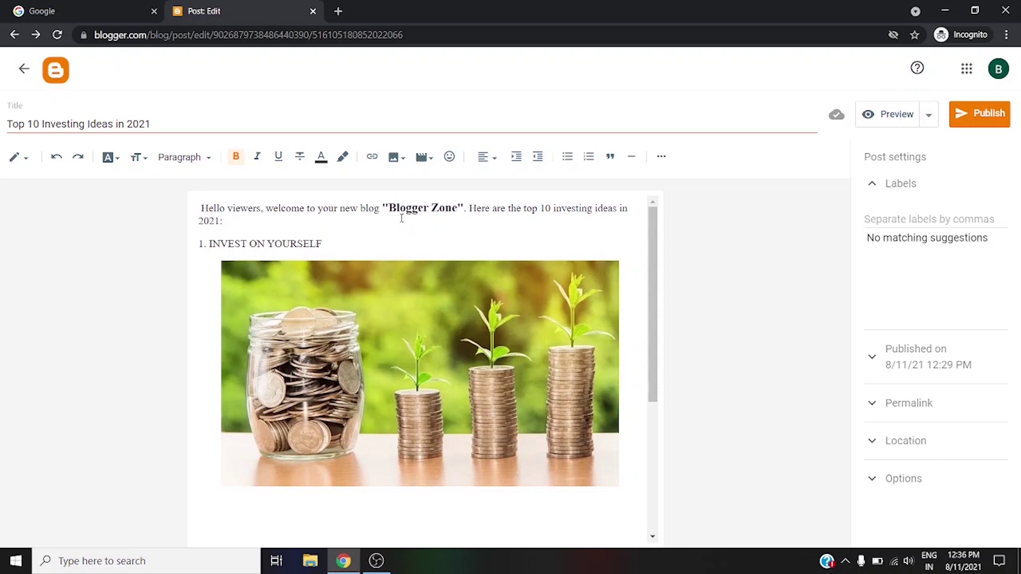
{"action": "left_click_drag", "start_coordinate": [387, 208], "coordinate": [440, 209]}
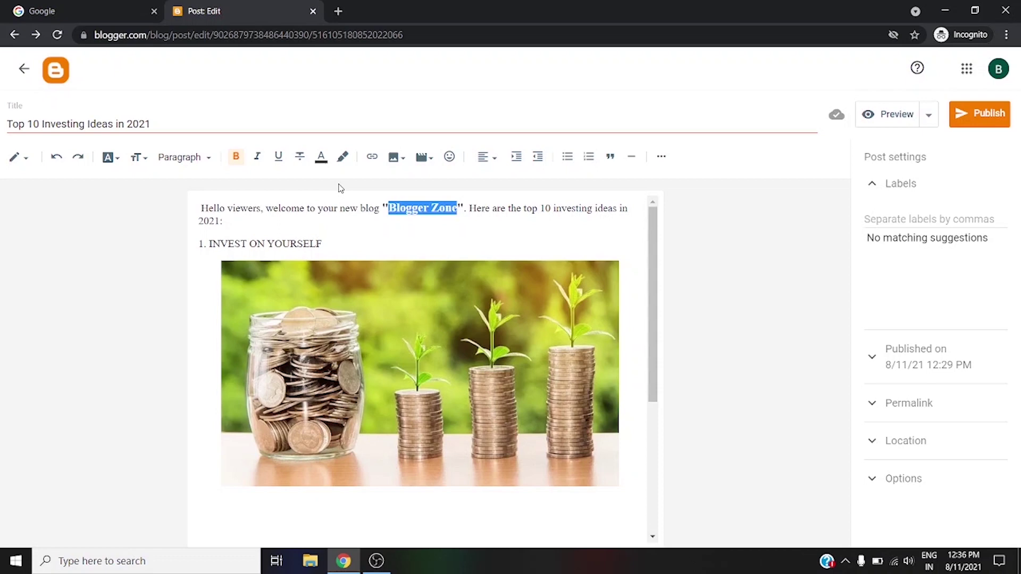
{"action": "left_click", "coordinate": [371, 157]}
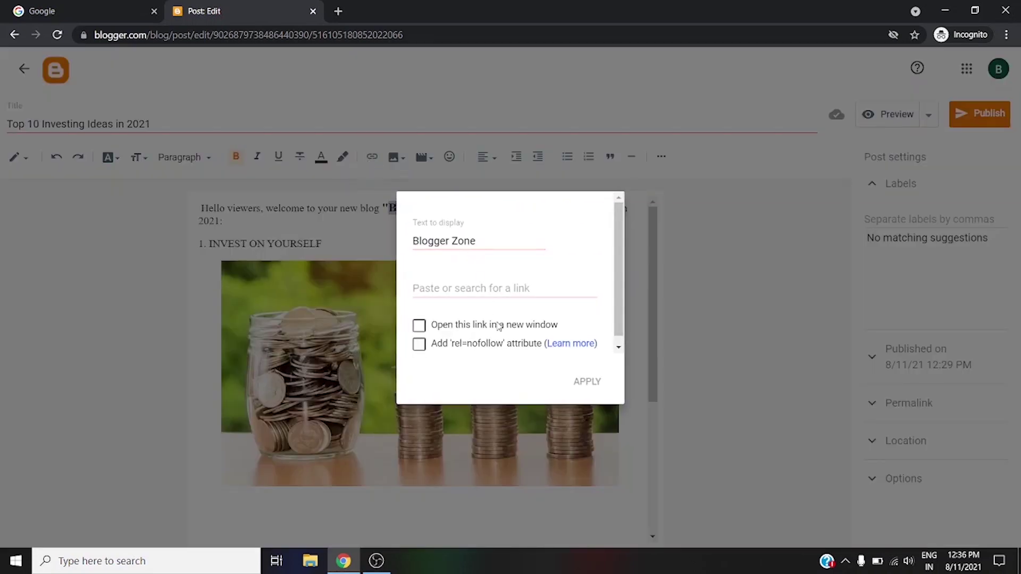
{"action": "left_click", "coordinate": [498, 326]}
{"action": "left_click", "coordinate": [495, 342]}
{"action": "left_click", "coordinate": [503, 346]}
{"action": "left_click", "coordinate": [515, 326]}
{"action": "left_click", "coordinate": [525, 282]}
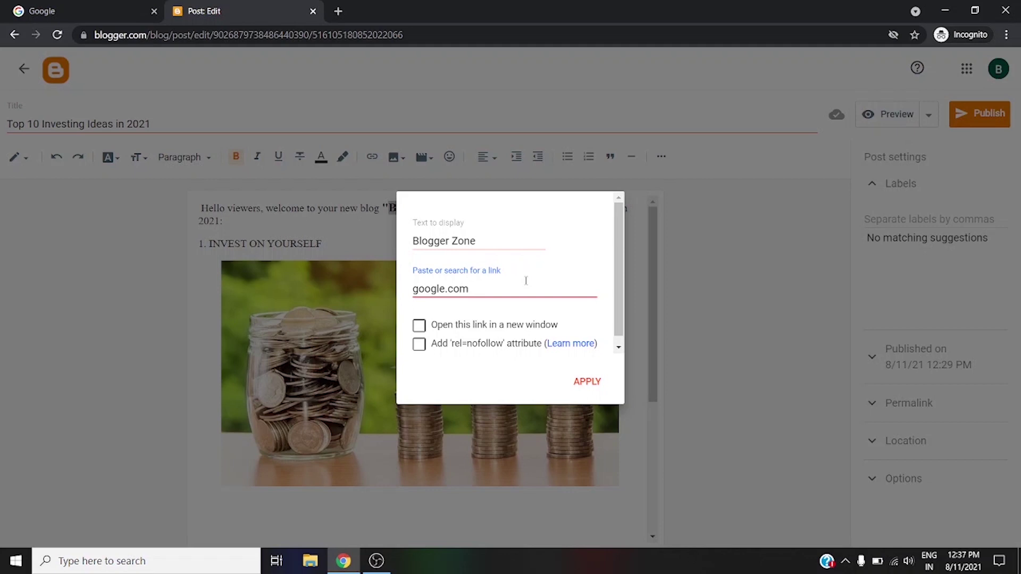
{"action": "type", "text": "ww."}
{"action": "key", "text": "BackSpace"}
{"action": "type", "text": "w."}
{"action": "left_click", "coordinate": [484, 304]}
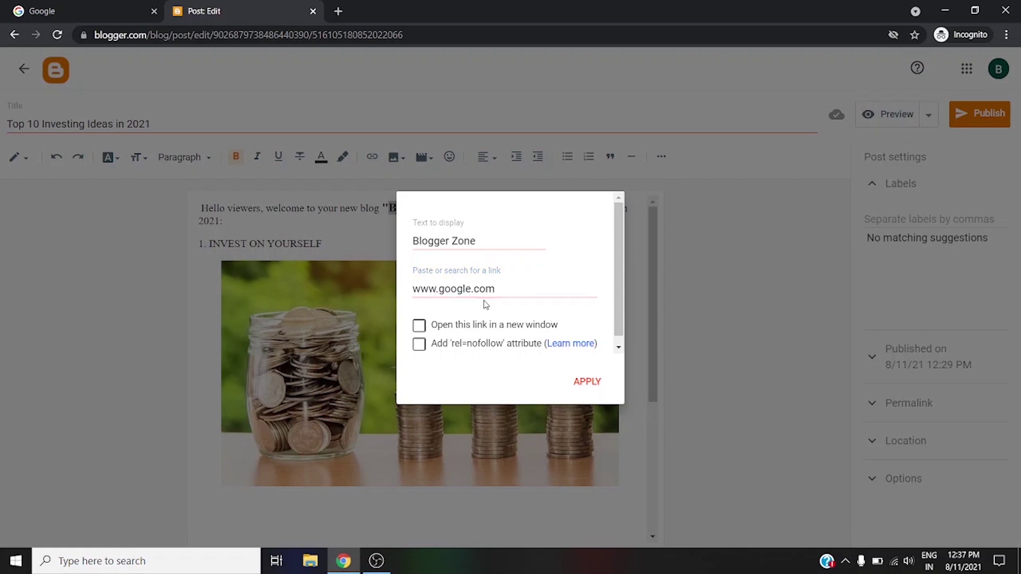
{"action": "left_click", "coordinate": [588, 383]}
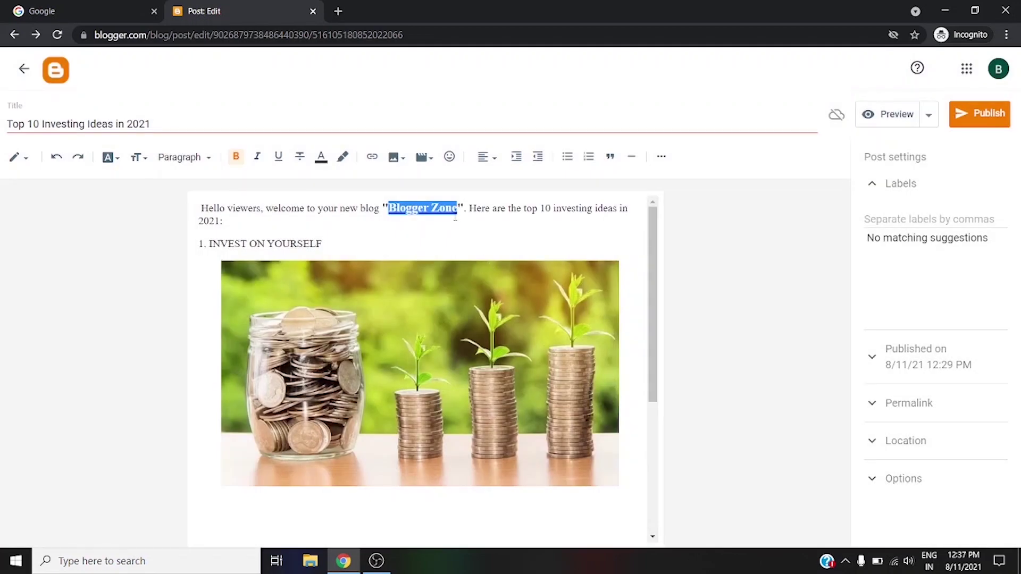